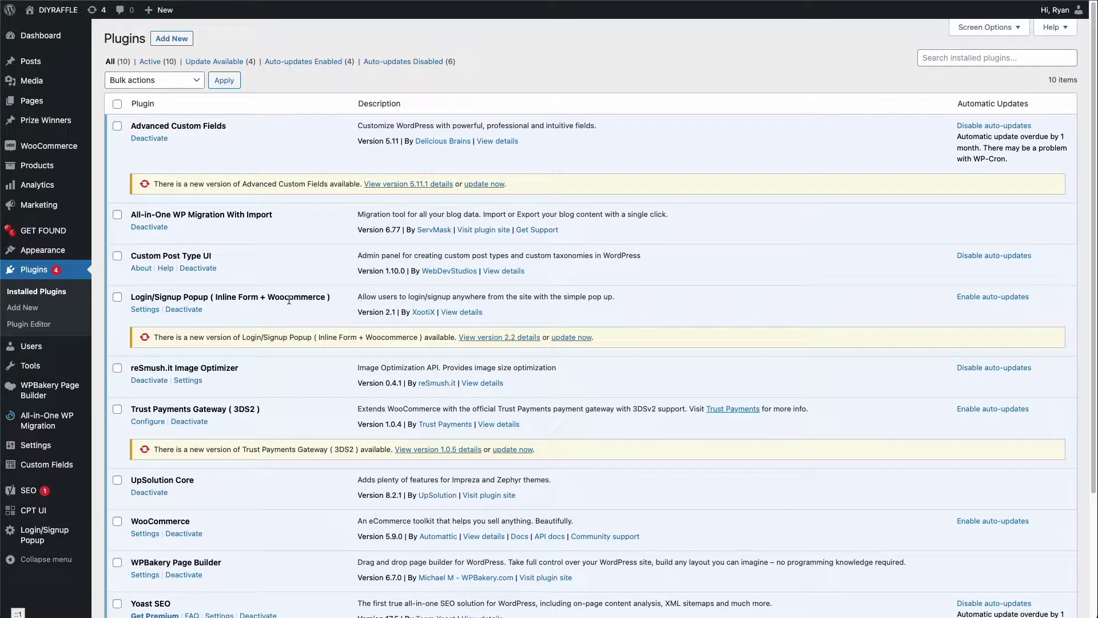
# - Select the Login/Signup Popup plugin title, then switch to the DIYRAFFLE homepage tab
pyautogui.moveTo(131, 298); pyautogui.dragTo(208, 298)
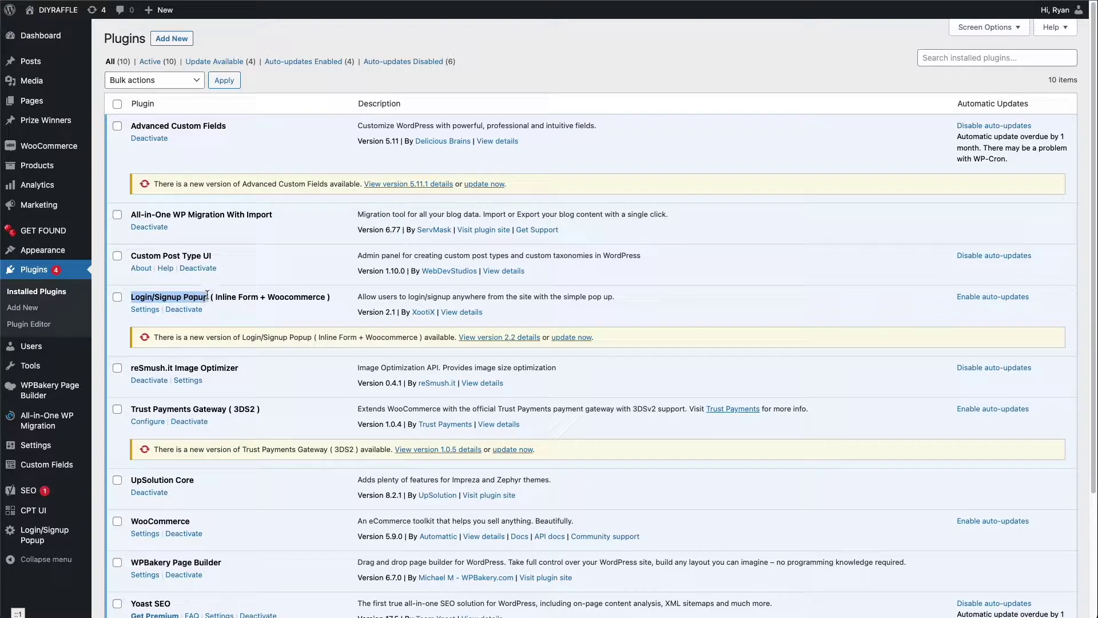
pyautogui.hotkey('ctrl', 'Tab')
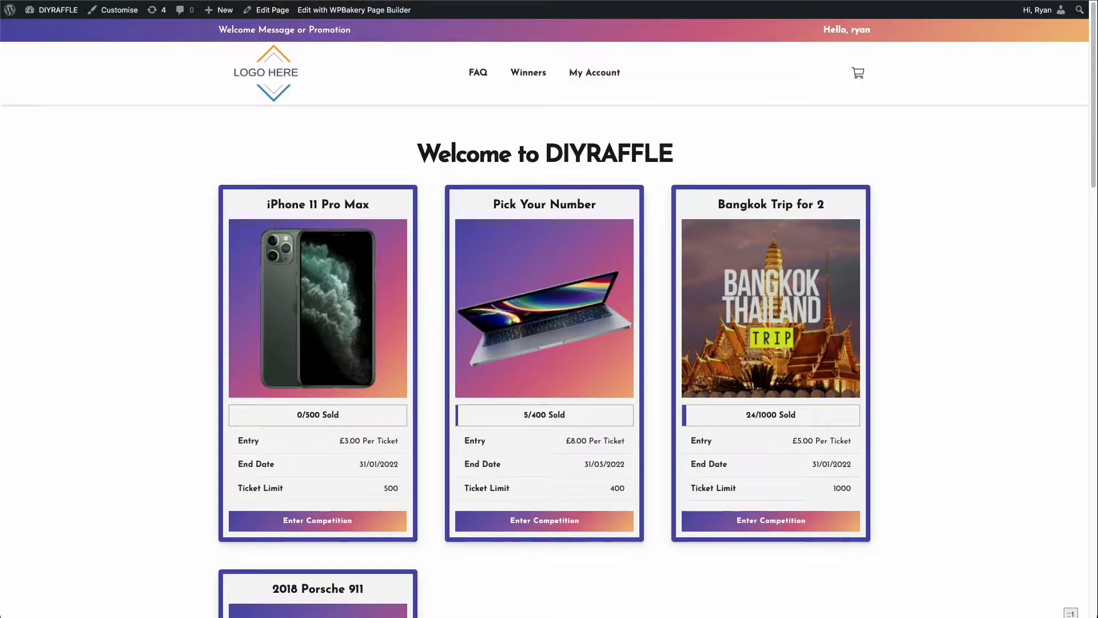
# - In an incognito window, test the site's popup by toggling Login and Sign Up, then return to Plugins
pyautogui.click(1086, 2)
pyautogui.click(944, 22)
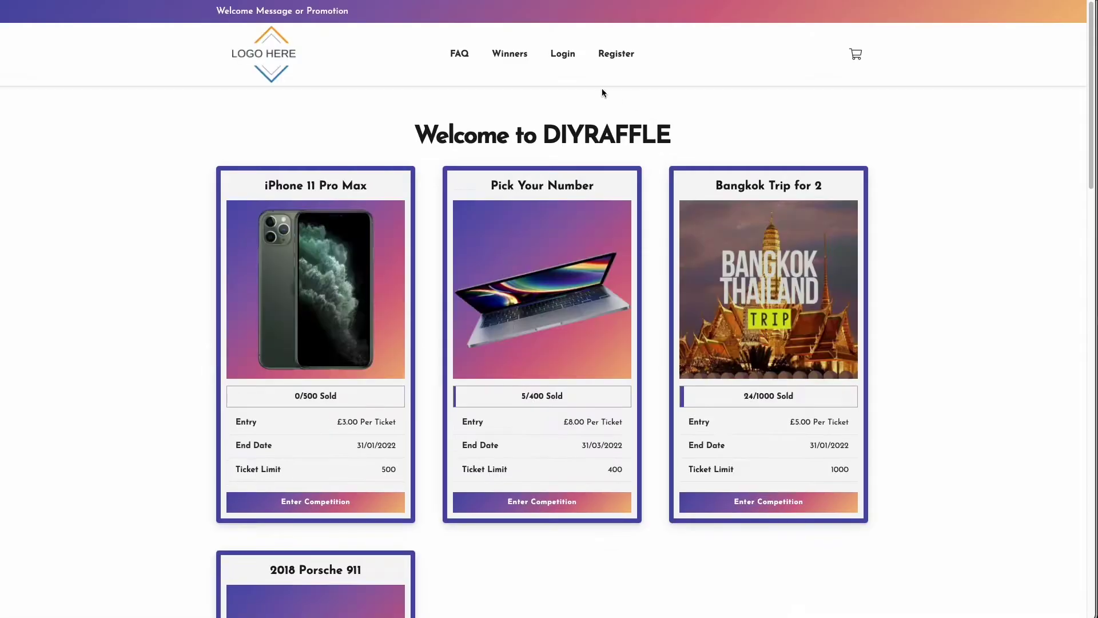
pyautogui.click(562, 53)
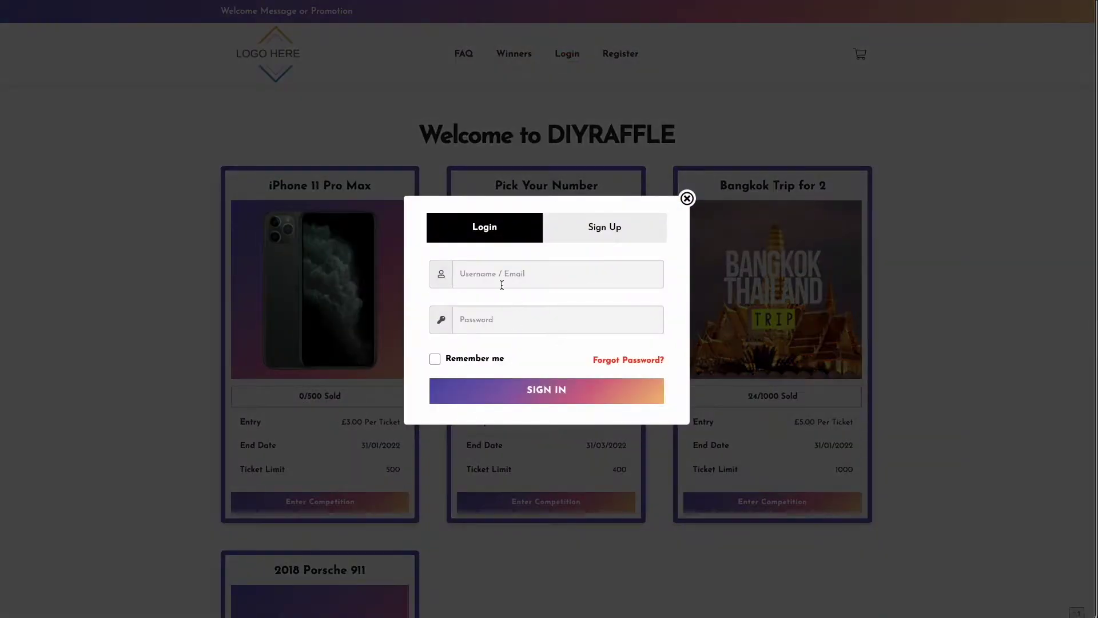
pyautogui.click(571, 239)
pyautogui.click(507, 229)
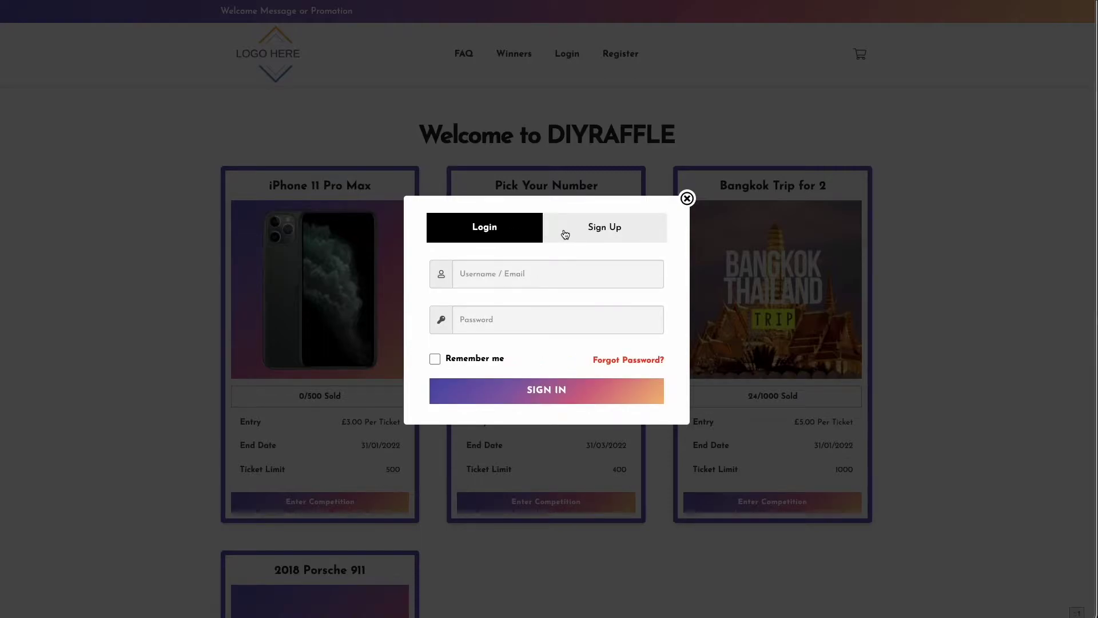
pyautogui.click(609, 238)
pyautogui.click(511, 324)
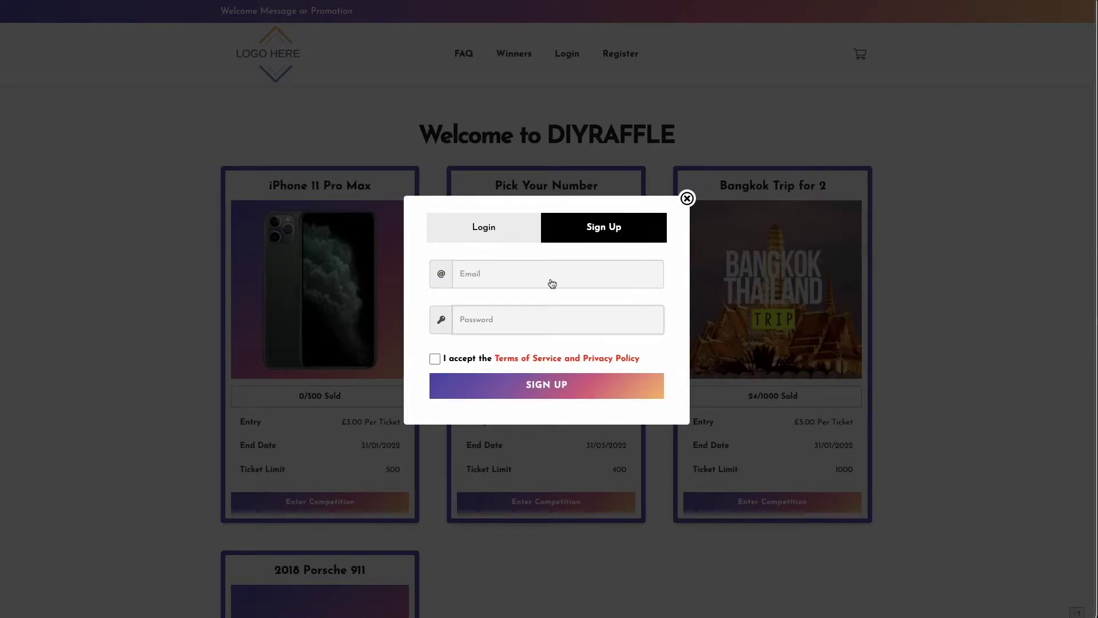
pyautogui.hotkey('ctrl', 'Left')
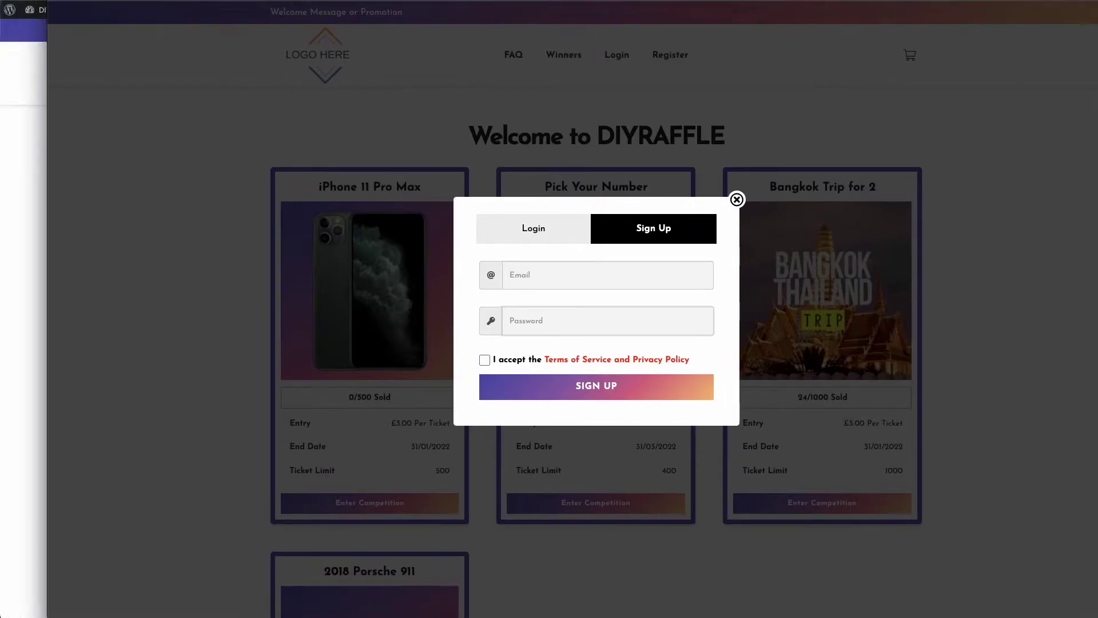
pyautogui.hotkey('ctrl', 'Right')
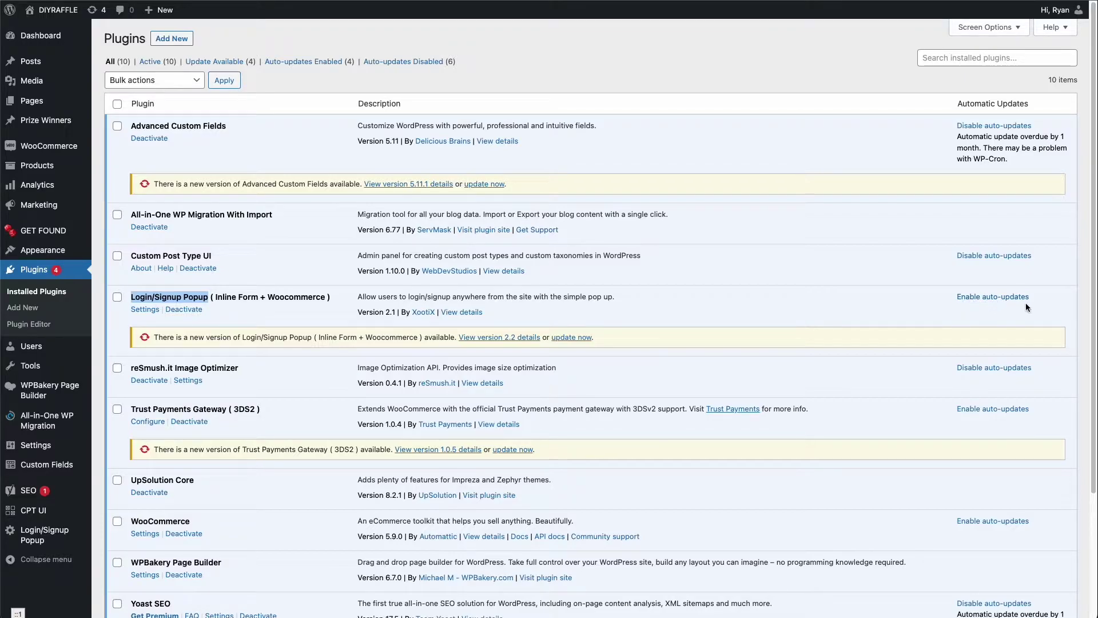
# - Start updating Login/Signup Popup to 2.2, then reopen and close the site's now-blank login popup
pyautogui.click(600, 314)
pyautogui.click(576, 338)
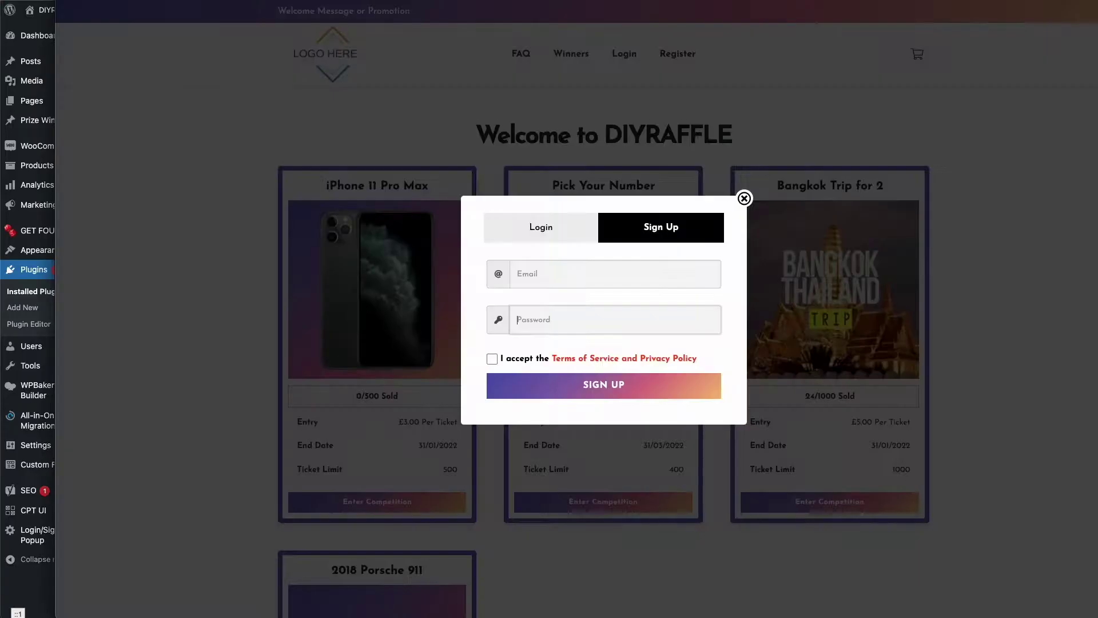
pyautogui.click(175, 100)
pyautogui.click(620, 56)
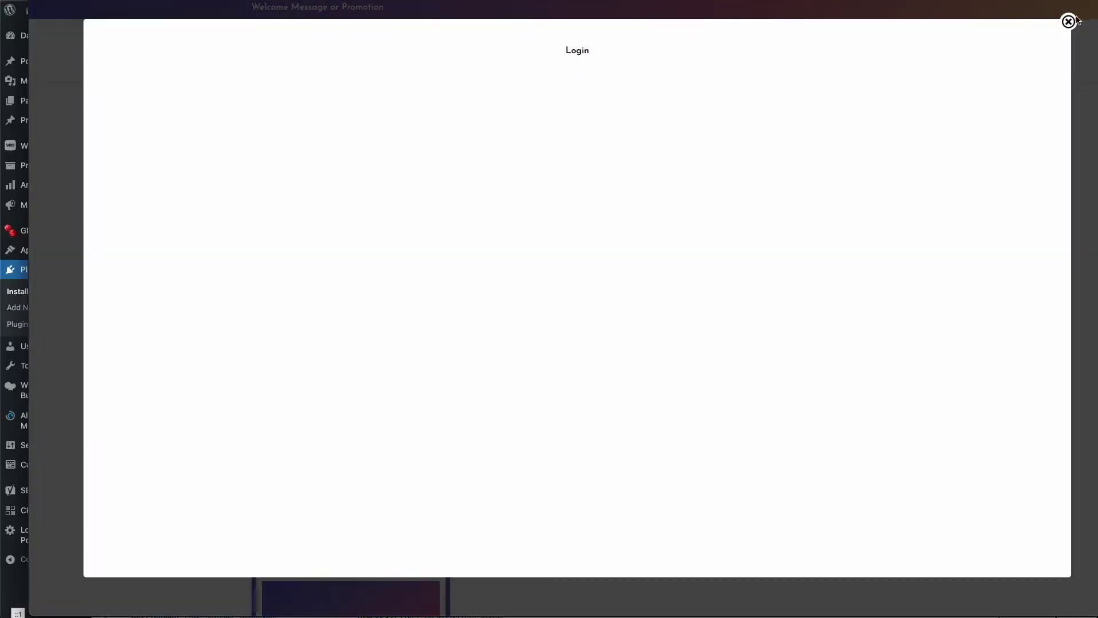
pyautogui.click(1069, 22)
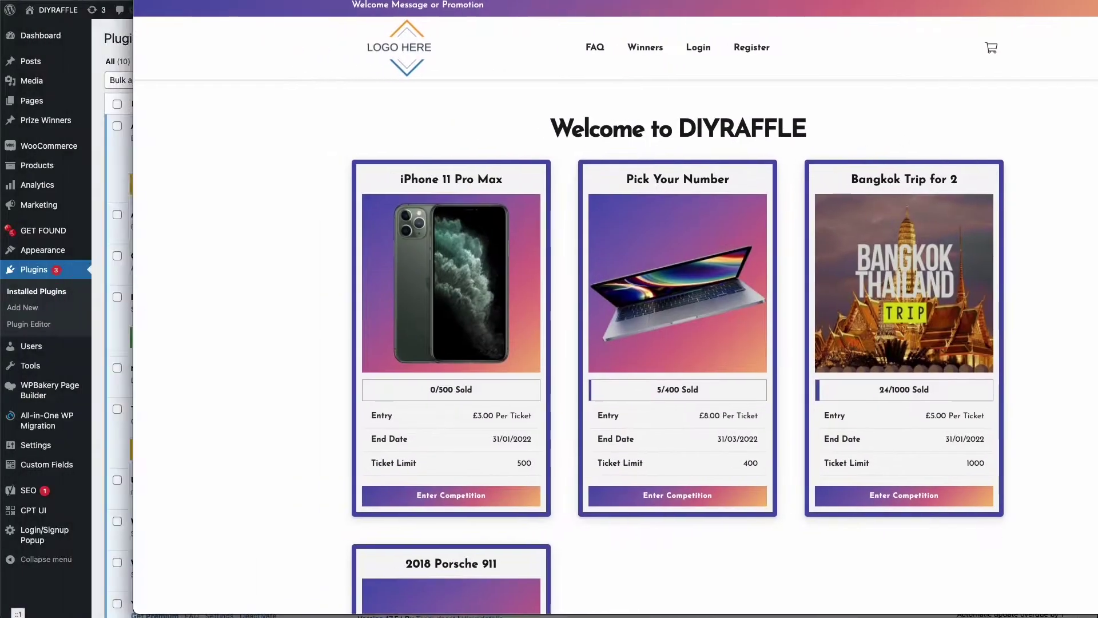
# - Confirm the plugin is at version 2.2 and open Login/Signup Popup Settings from the sidebar
pyautogui.hscroll(-5, 84, 283)
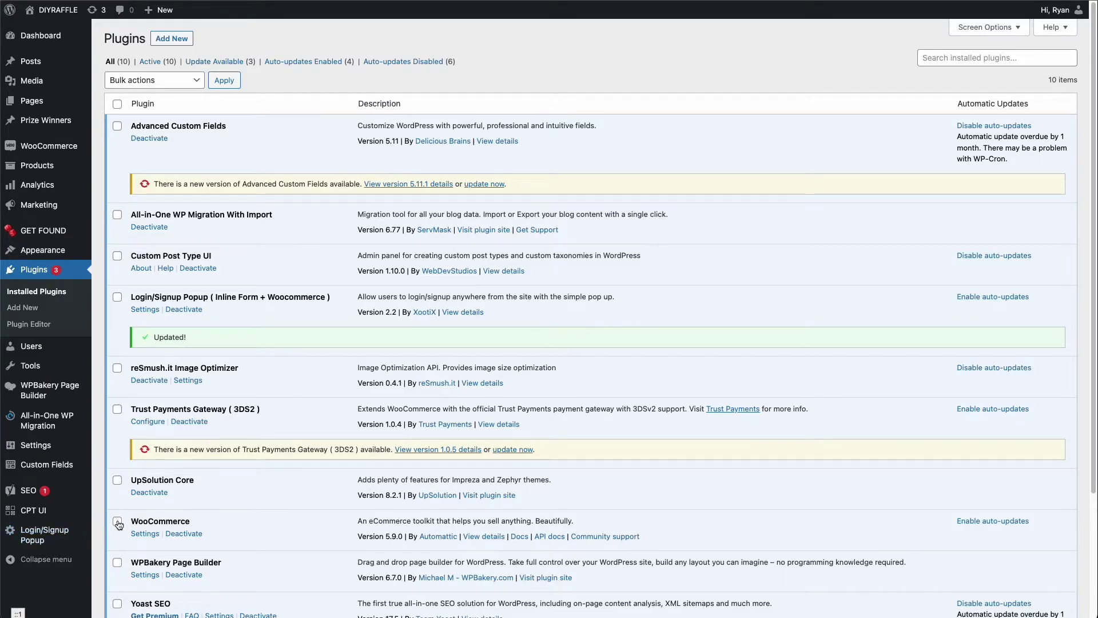
pyautogui.moveTo(38, 538)
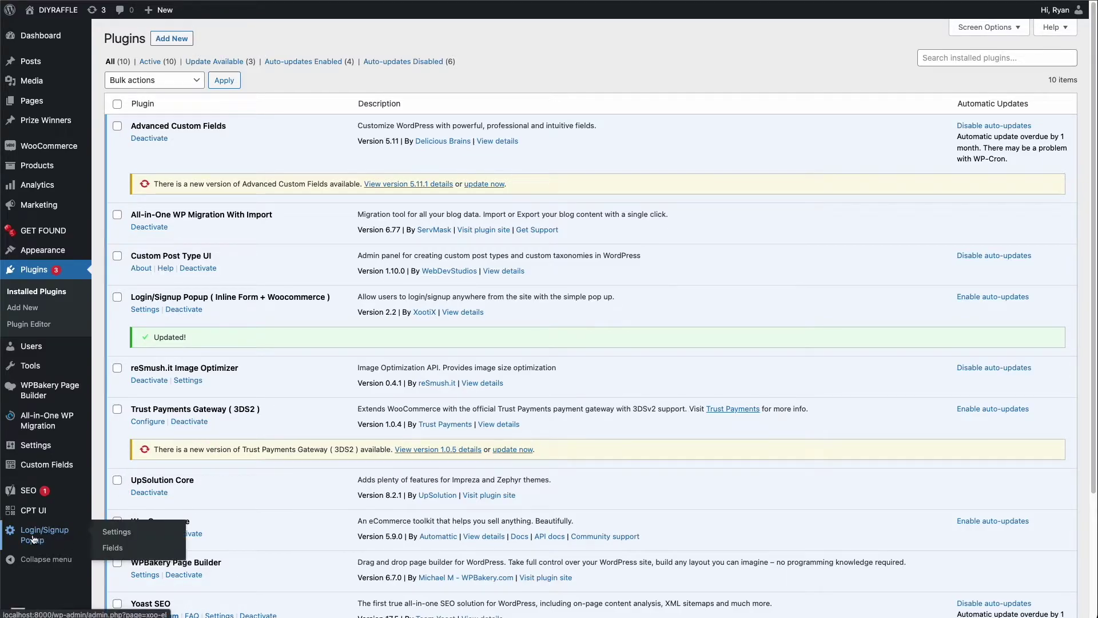
pyautogui.click(125, 533)
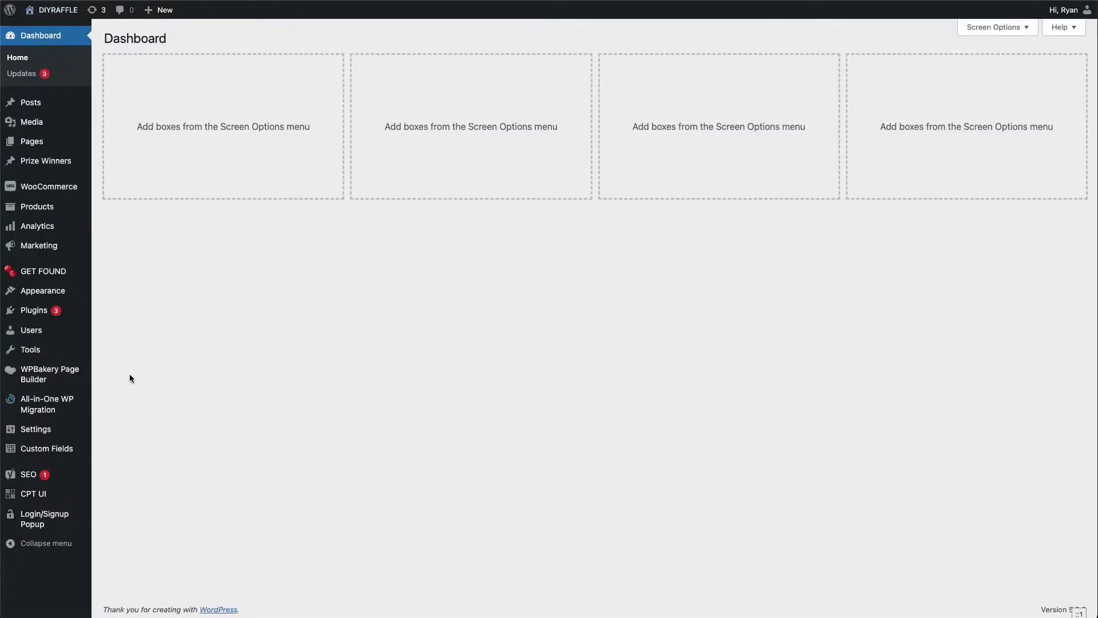
pyautogui.moveTo(57, 517)
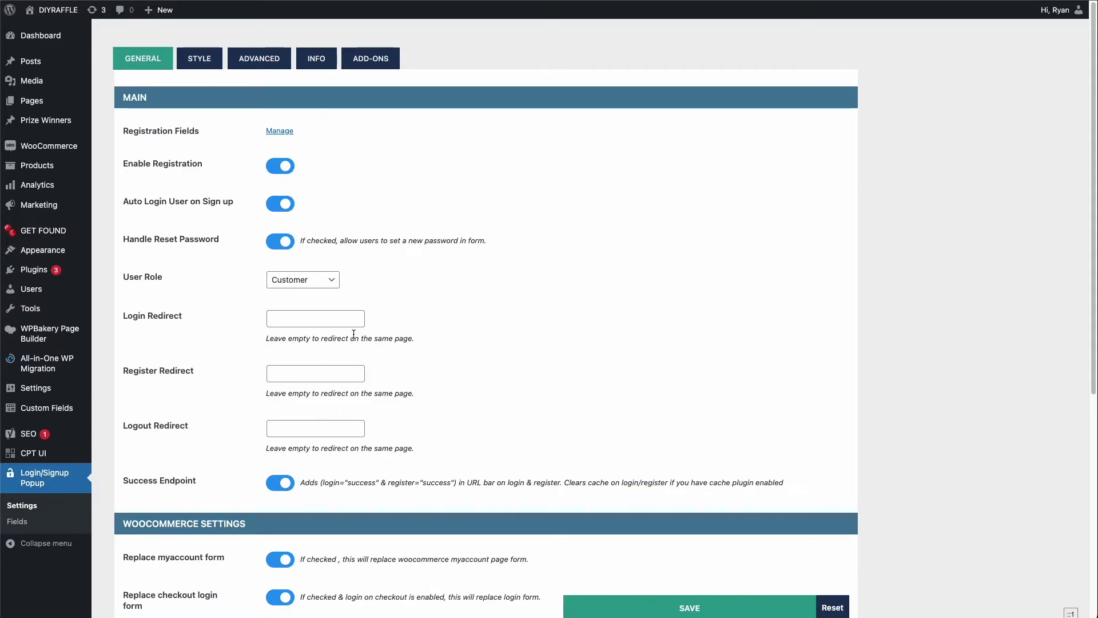
# - Review the General tab's registration and redirect options, then view the Style tab
pyautogui.click(293, 321)
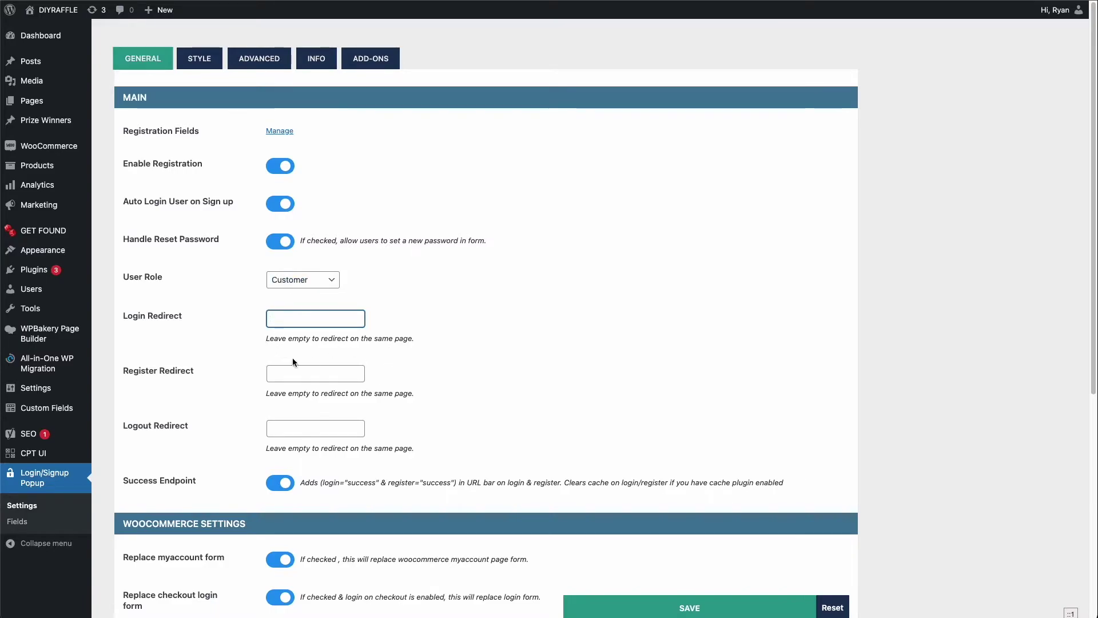
pyautogui.scroll(-1, 303, 371)
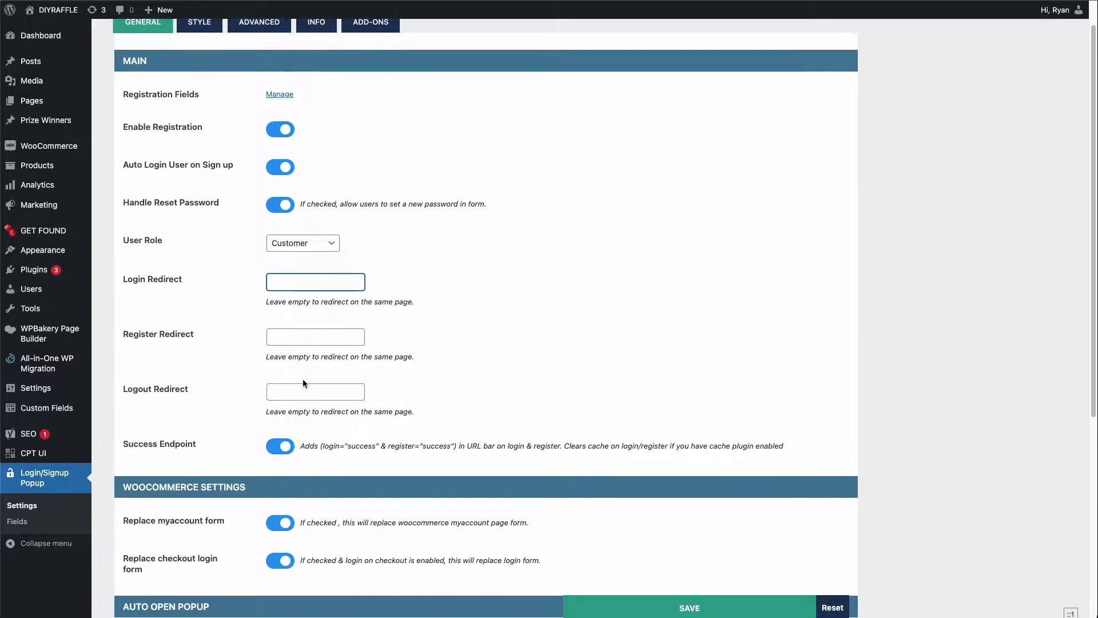
pyautogui.scroll(-2, 303, 383)
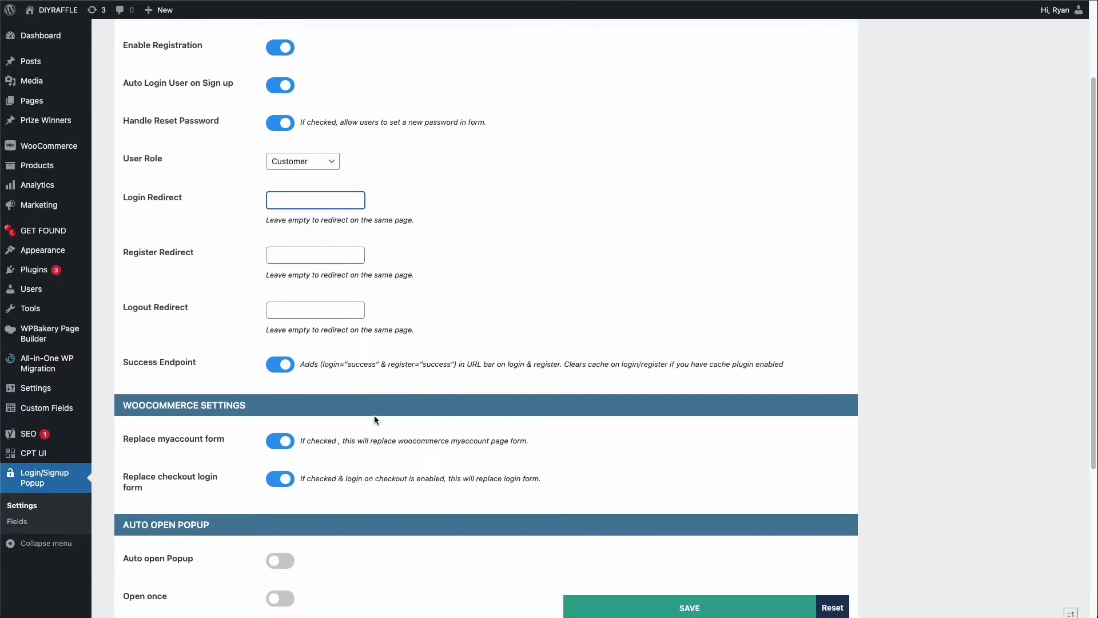
pyautogui.scroll(-6, 378, 421)
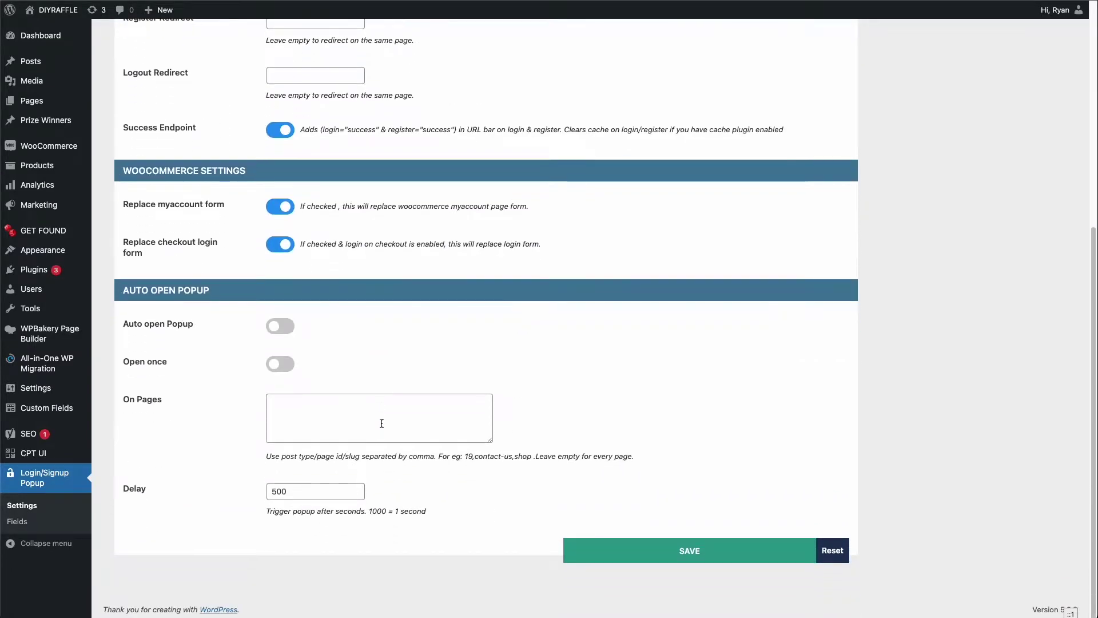
pyautogui.scroll(9, 381, 422)
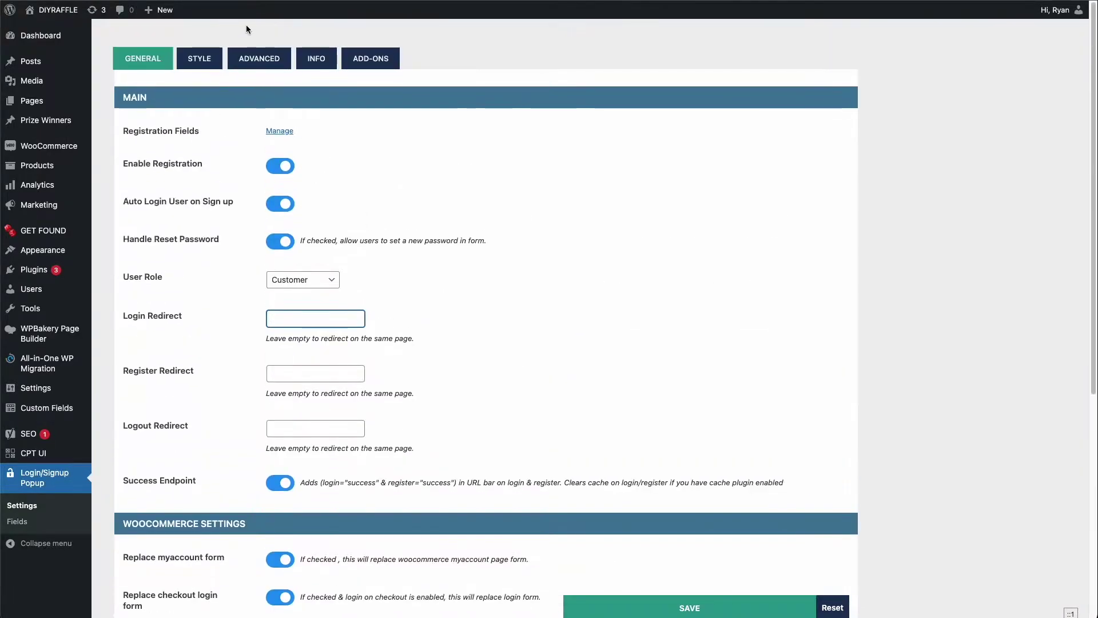
pyautogui.click(199, 58)
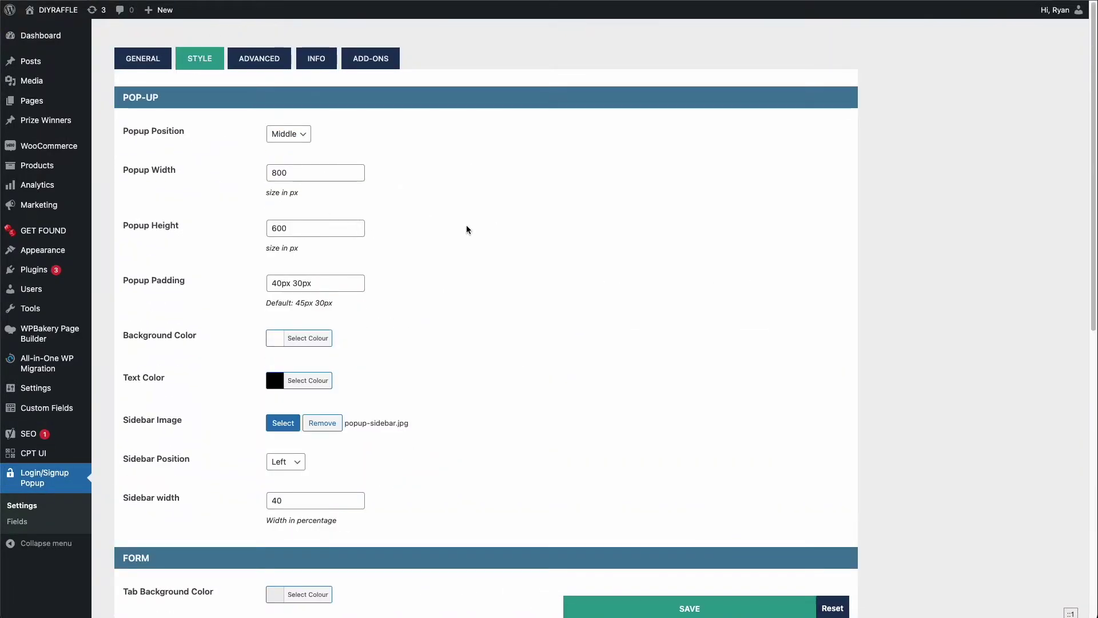
# - Change Popup Width from 800 to 500 and replace the Popup Height value of 600
pyautogui.scroll(-1, 467, 230)
pyautogui.click(319, 153)
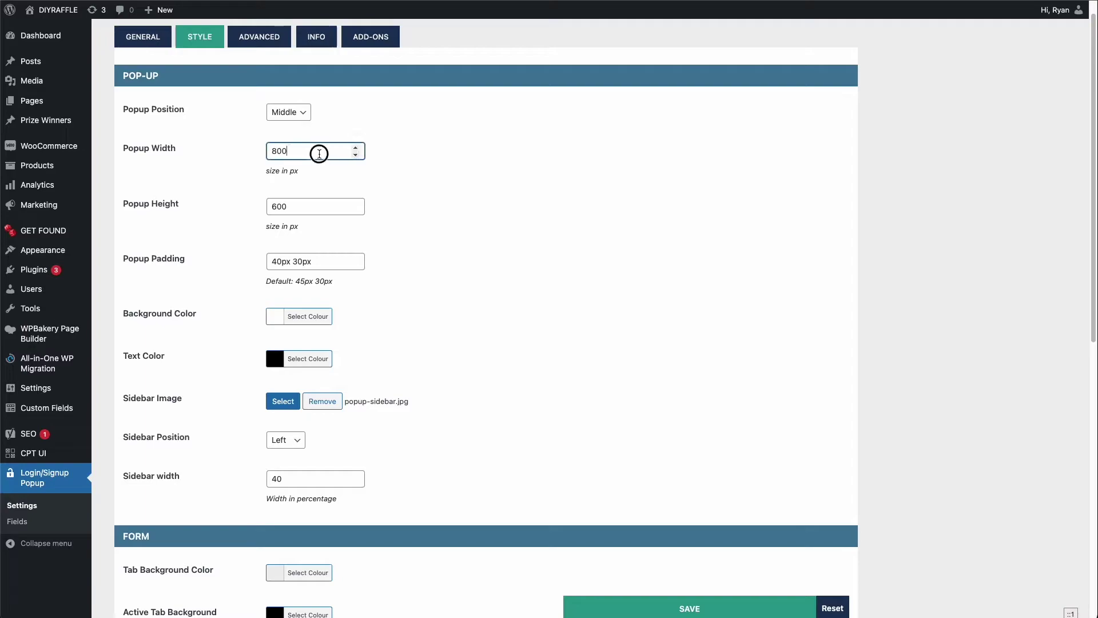
pyautogui.moveTo(319, 153); pyautogui.dragTo(198, 150)
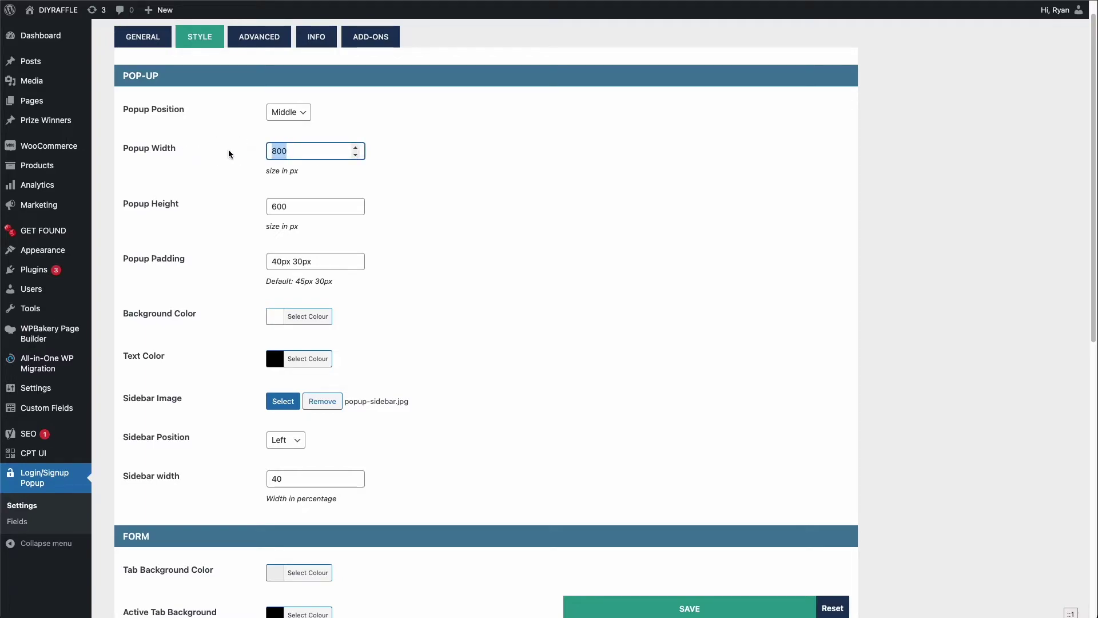
pyautogui.write('500')
pyautogui.moveTo(348, 207); pyautogui.dragTo(240, 211)
pyautogui.write('400')
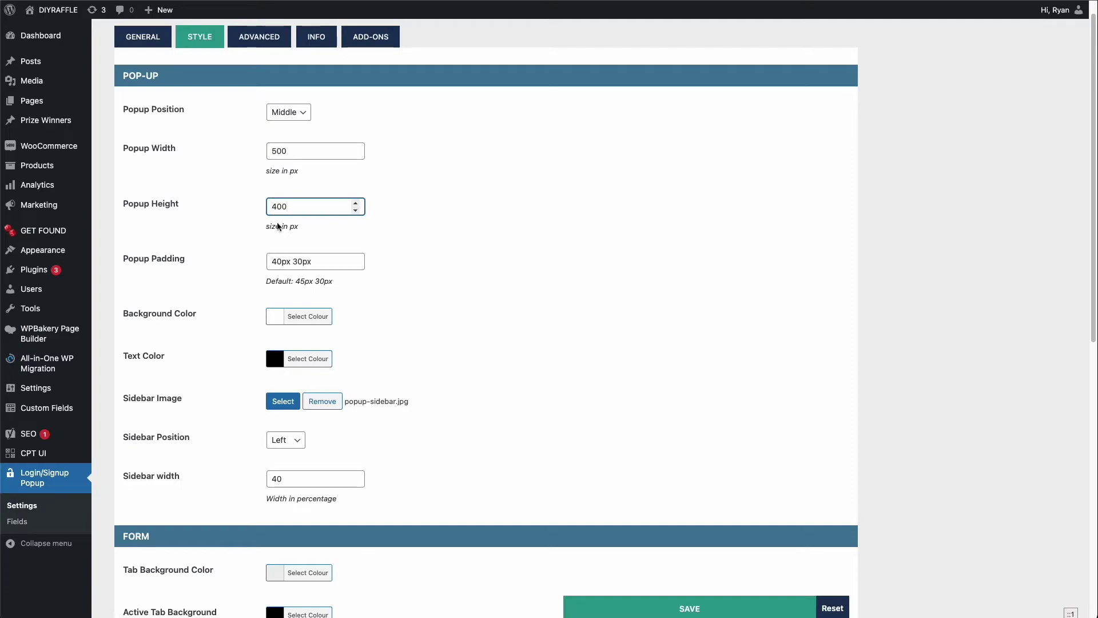
pyautogui.click(560, 347)
# - Correct Popup Height to 430 and set Popup Padding to 20px 10px
pyautogui.click(278, 262)
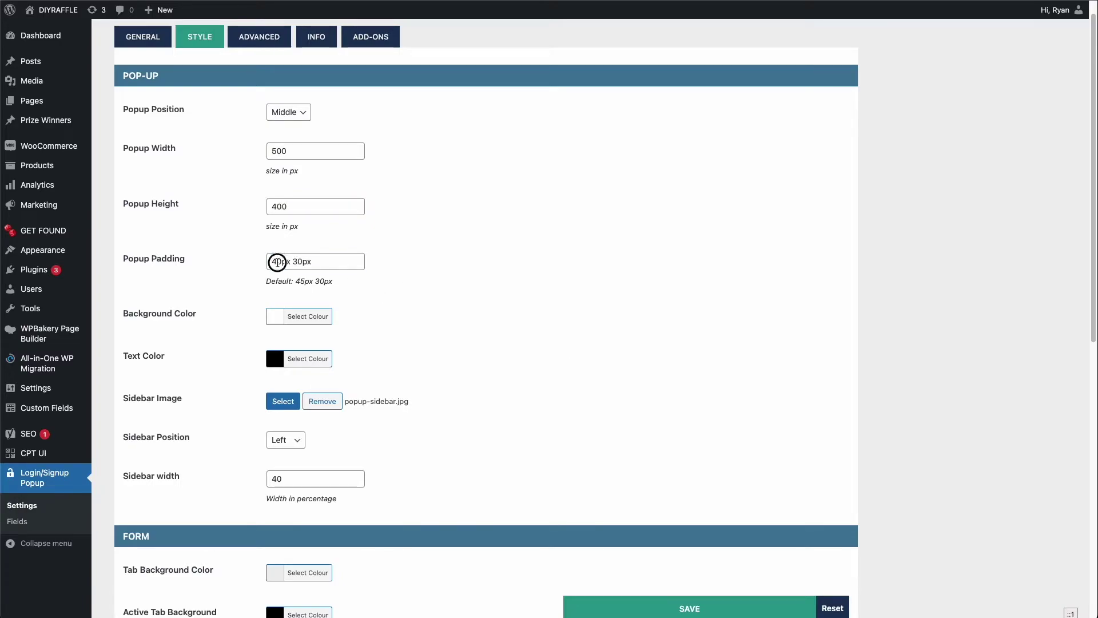
pyautogui.moveTo(277, 262); pyautogui.dragTo(271, 262)
pyautogui.click(281, 206)
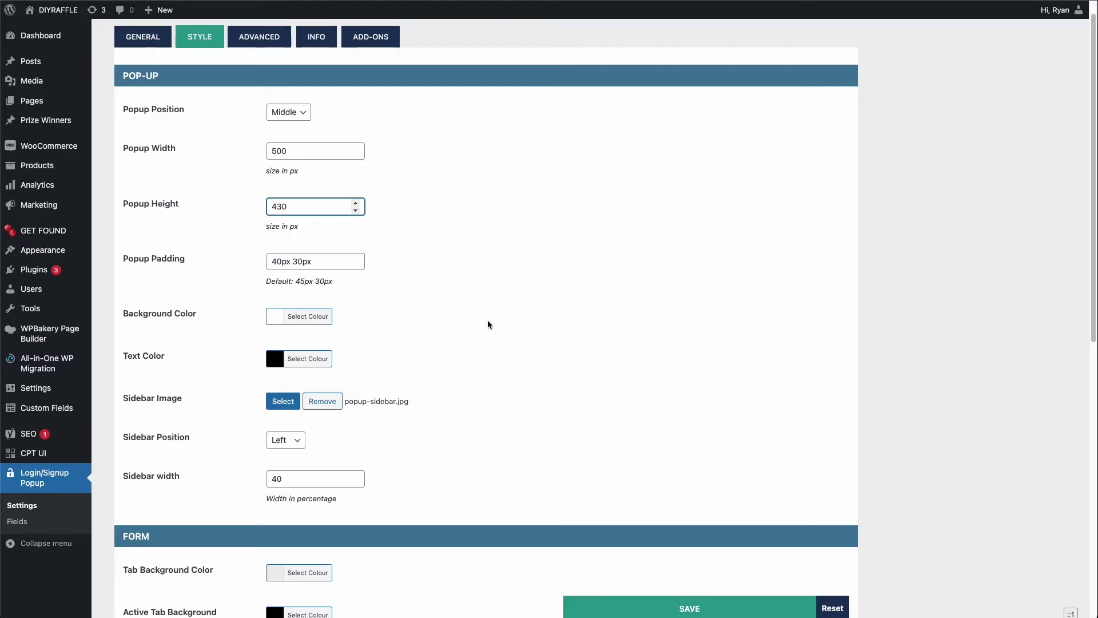
pyautogui.moveTo(281, 264)
pyautogui.mouseDown()
pyautogui.moveTo(271, 263)
pyautogui.moveTo(298, 262)
pyautogui.mouseUp()
pyautogui.write('20px 1')
pyautogui.click(422, 302)
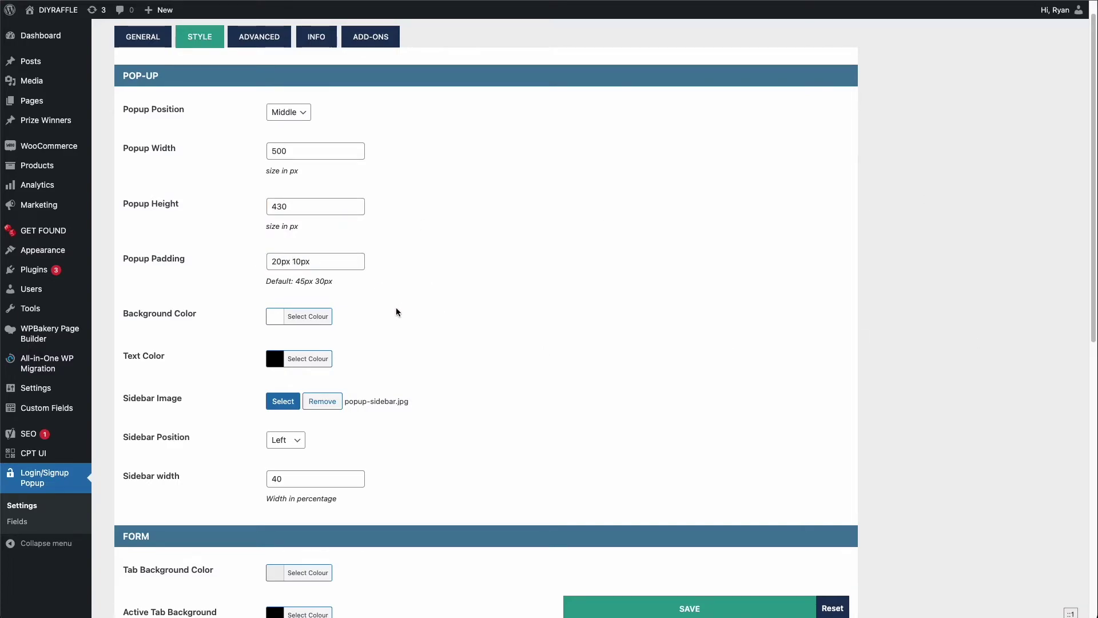
# - Set the Sidebar width from 40 to 0
pyautogui.scroll(-1, 399, 313)
pyautogui.scroll(-3, 418, 312)
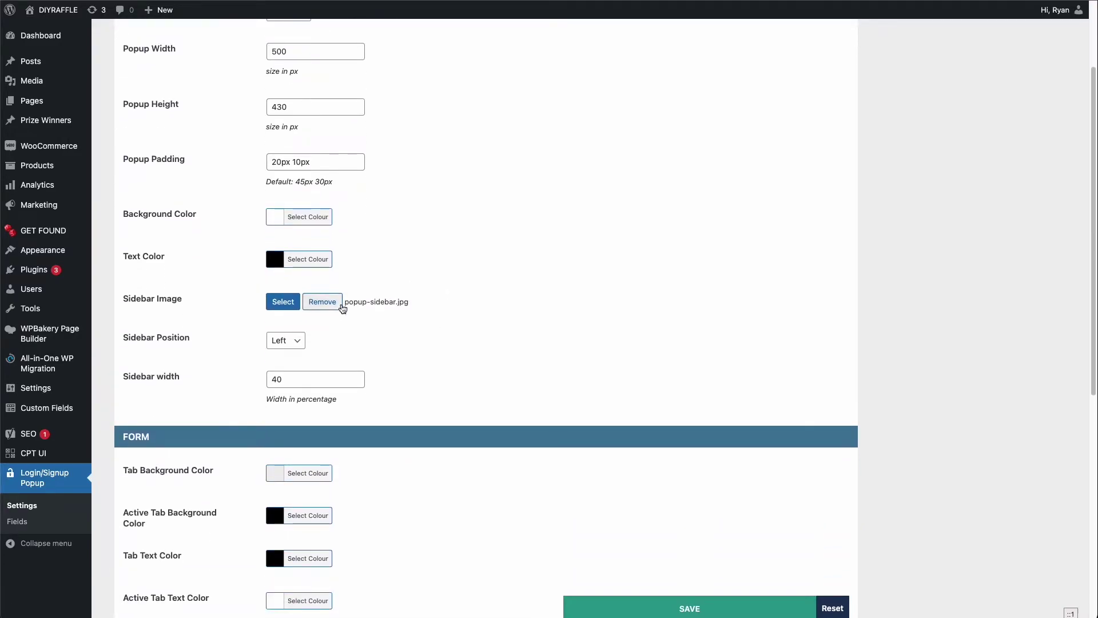
pyautogui.moveTo(287, 380); pyautogui.dragTo(235, 377)
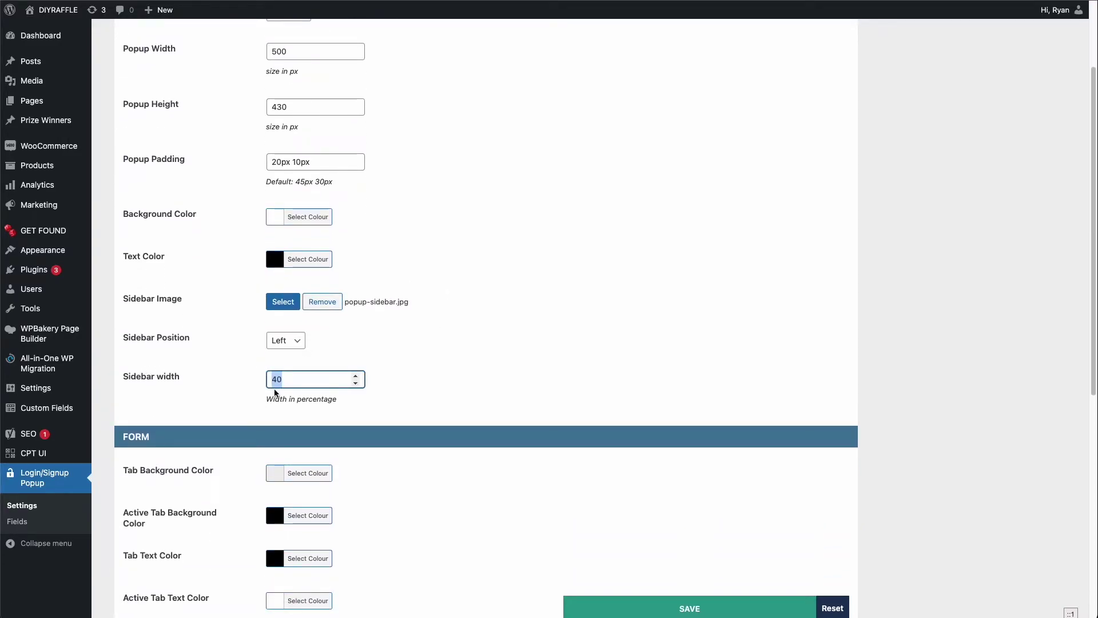
pyautogui.write('0')
pyautogui.click(517, 399)
pyautogui.scroll(-5, 486, 393)
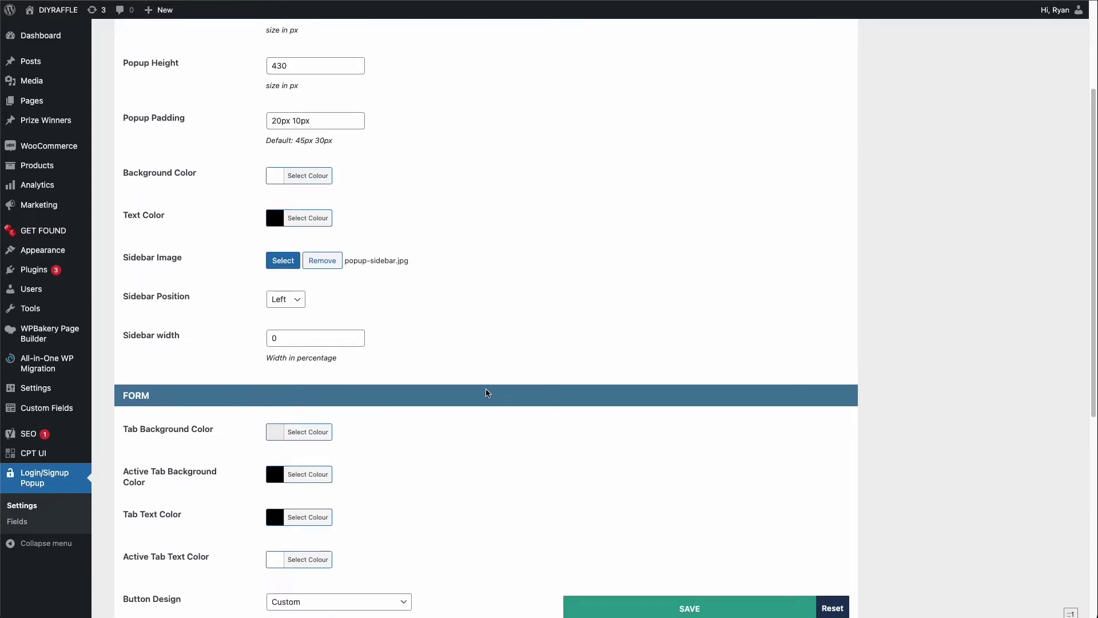
pyautogui.scroll(-5, 724, 403)
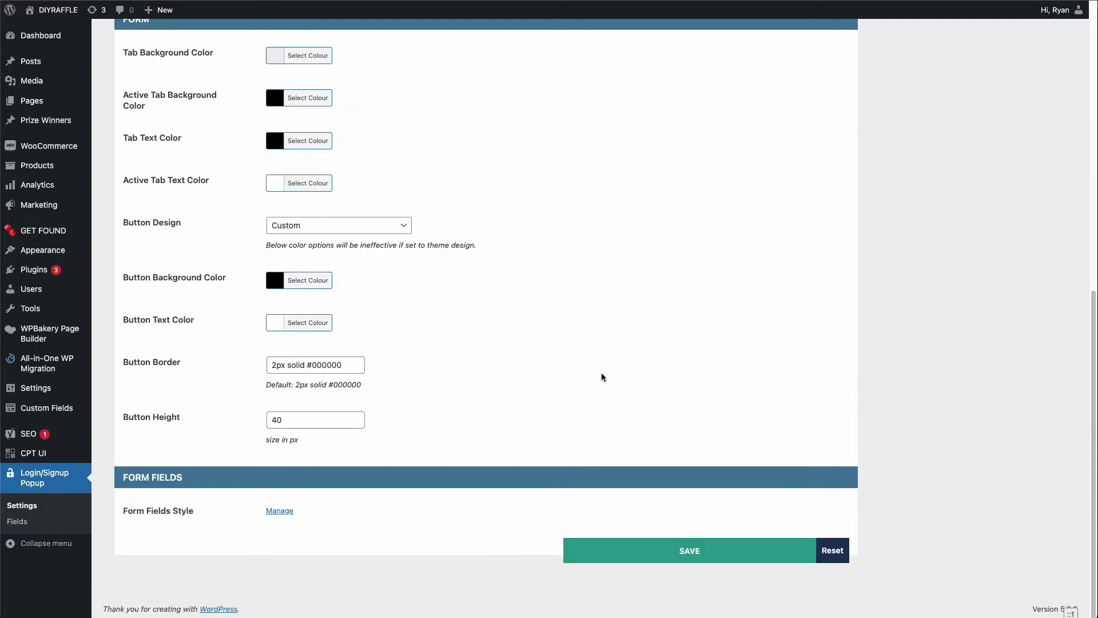
# - Save the style settings, then look through the Advanced, Info, Add-ons and General tabs
pyautogui.click(704, 547)
pyautogui.scroll(10, 687, 452)
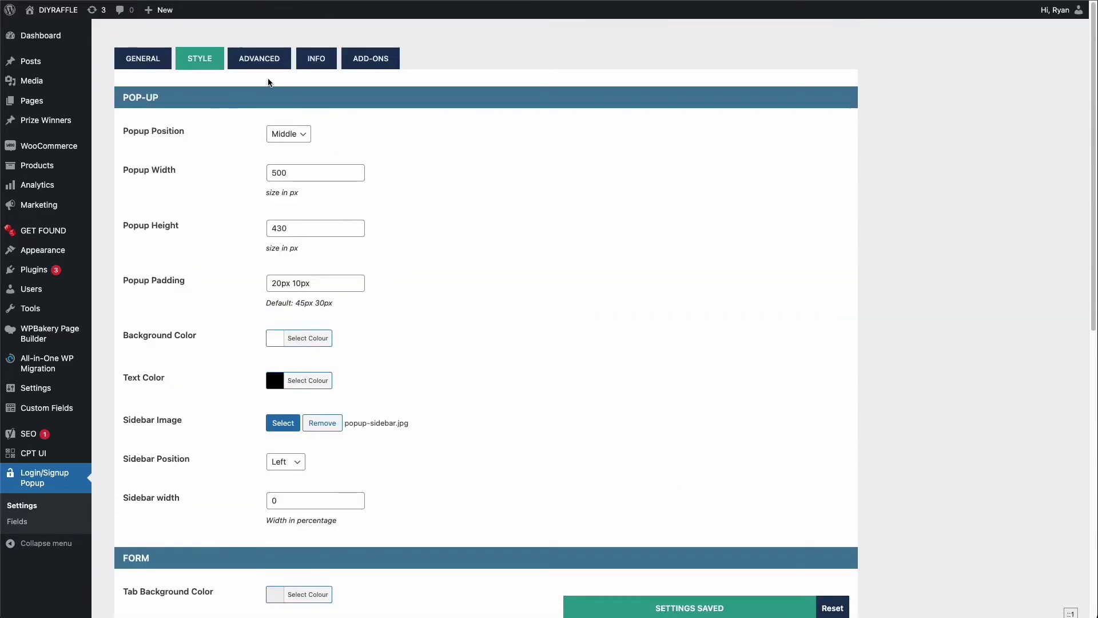
pyautogui.click(266, 59)
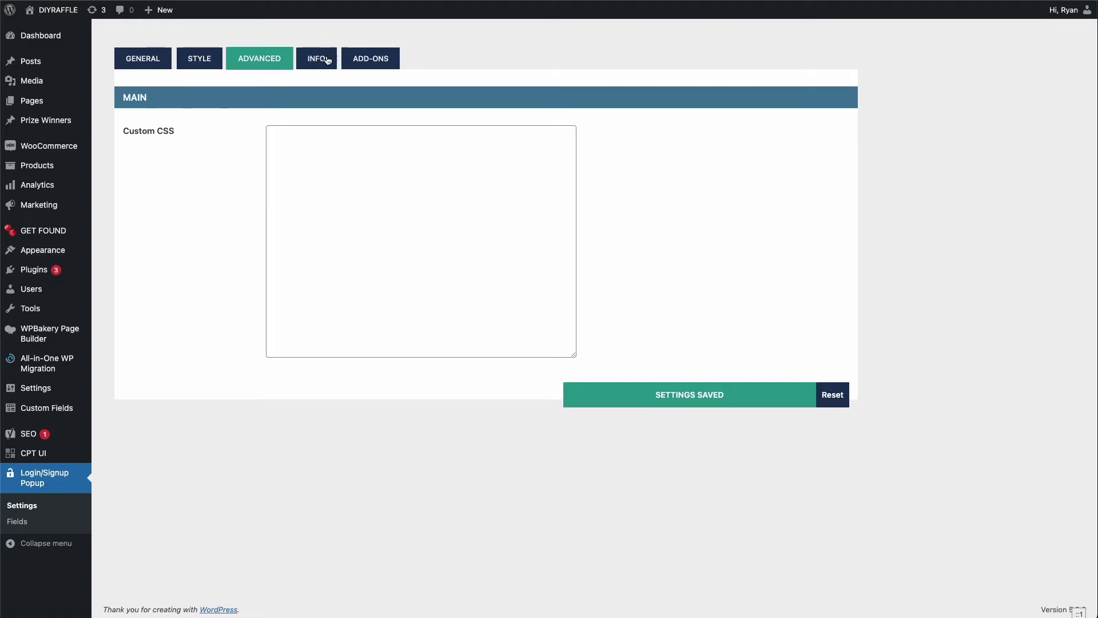
pyautogui.click(330, 60)
pyautogui.click(359, 62)
pyautogui.click(143, 59)
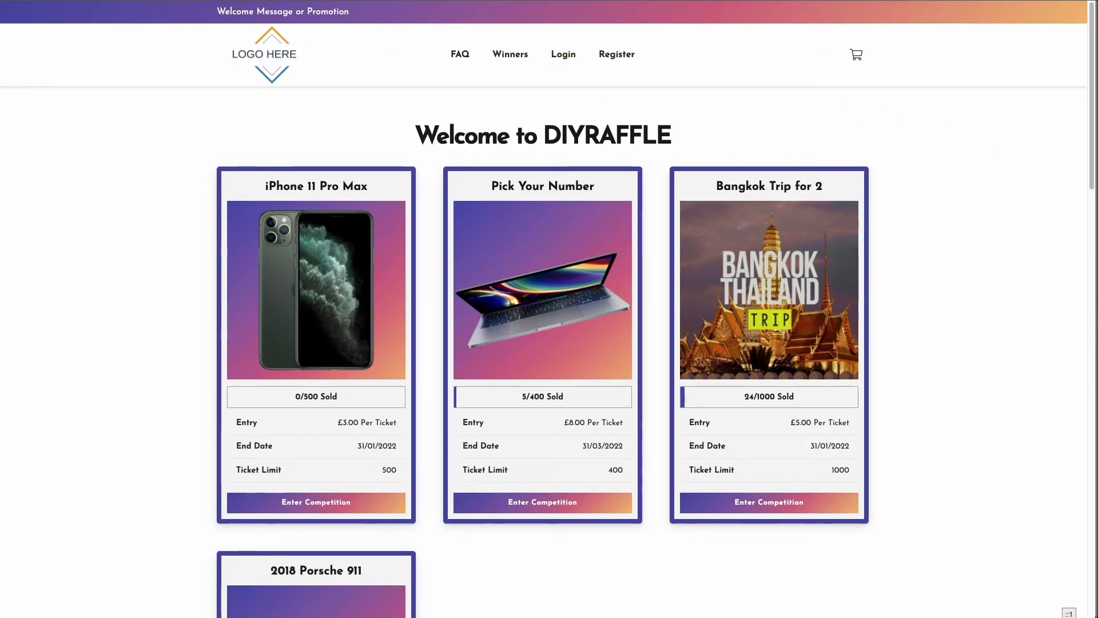
pyautogui.click(574, 56)
pyautogui.click(667, 83)
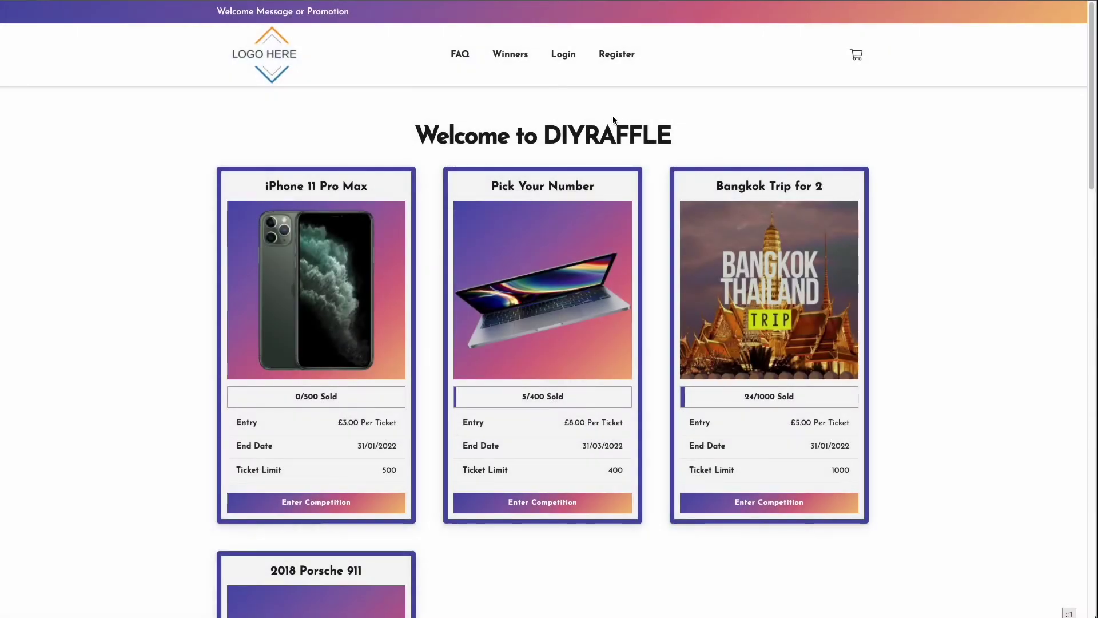
pyautogui.click(614, 56)
pyautogui.click(595, 220)
pyautogui.click(489, 210)
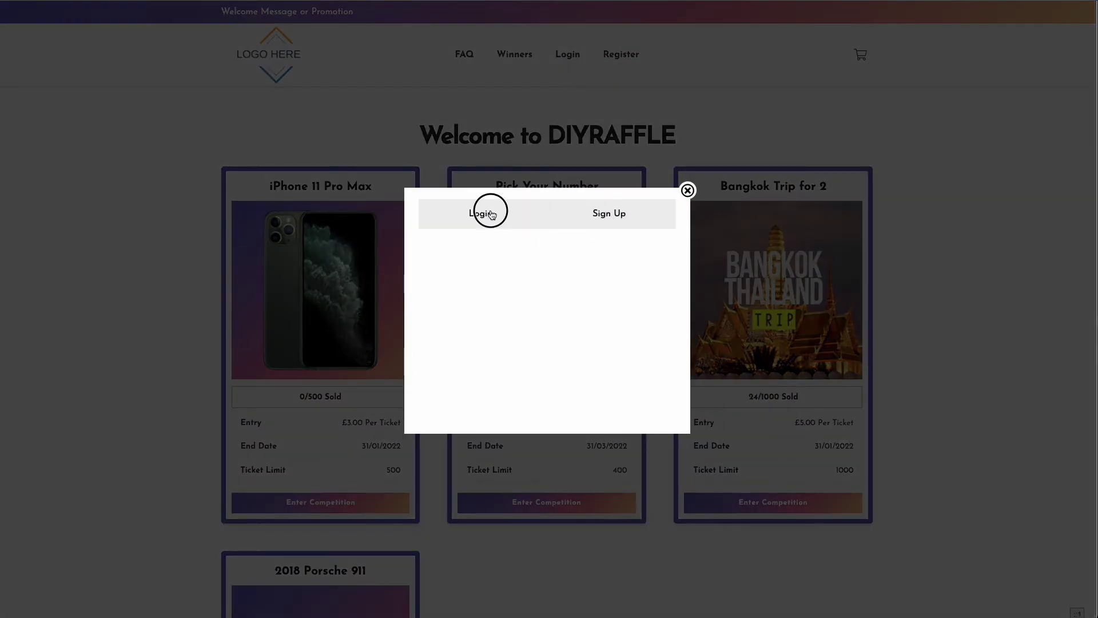
pyautogui.click(687, 190)
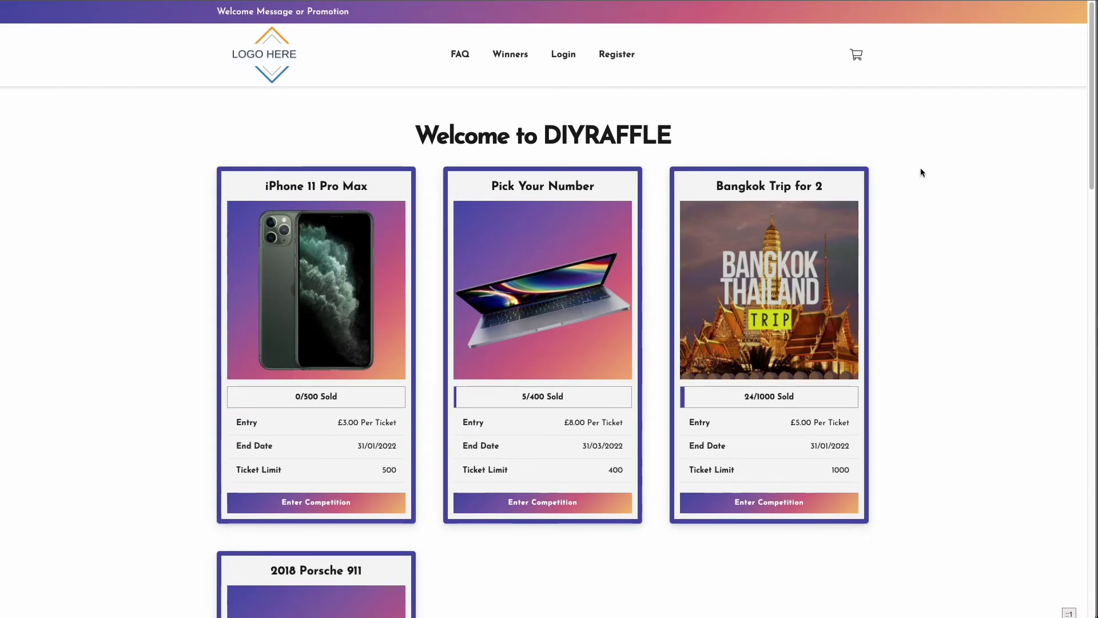
# - Open Chrome developer tools and run Empty Cache and Hard Reload on the site
pyautogui.hotkey('ctrl', 'shift', 'c')
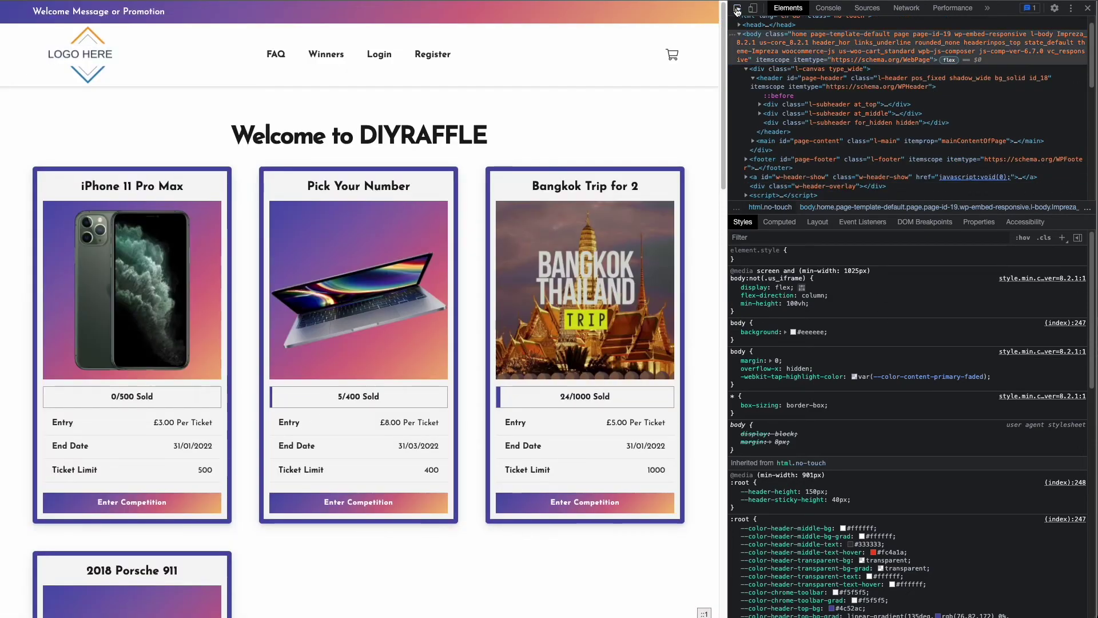
pyautogui.press('Escape')
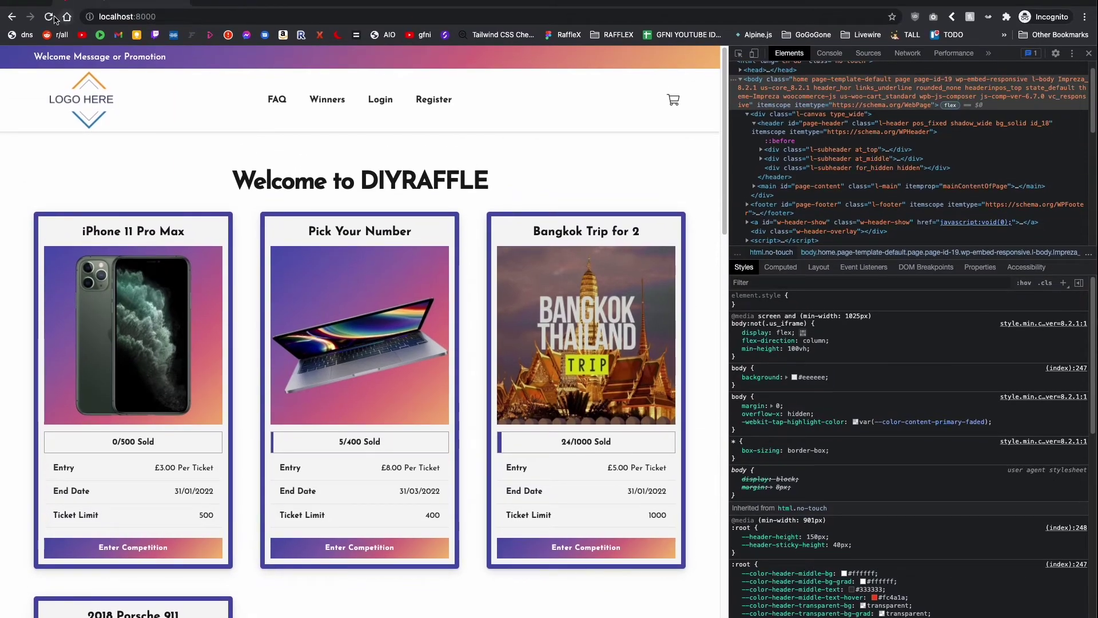
pyautogui.rightClick(54, 20)
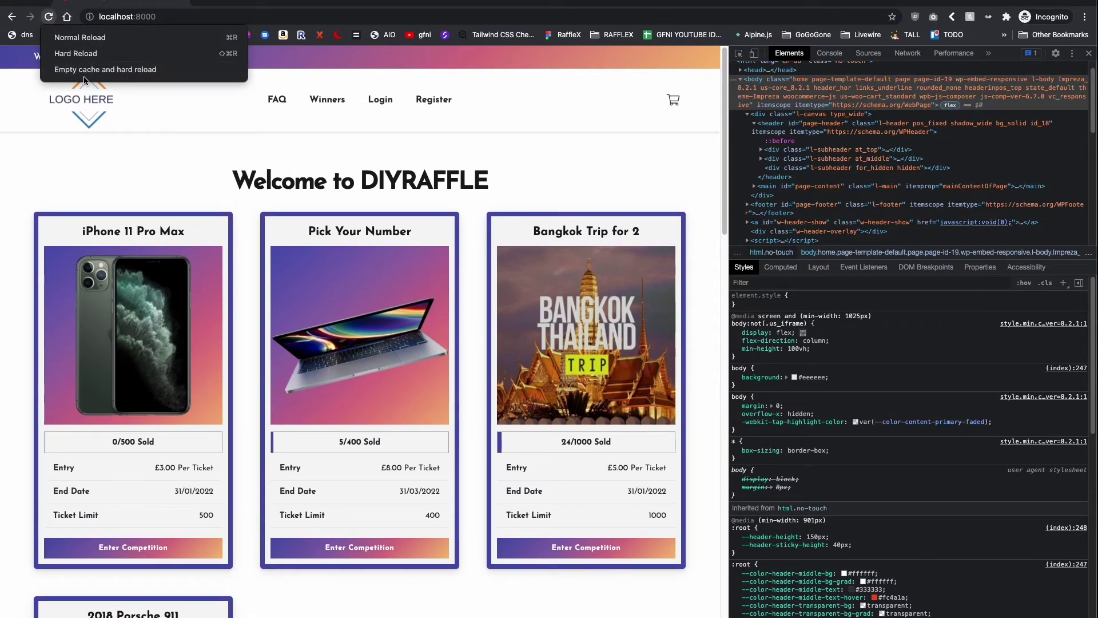
pyautogui.click(108, 71)
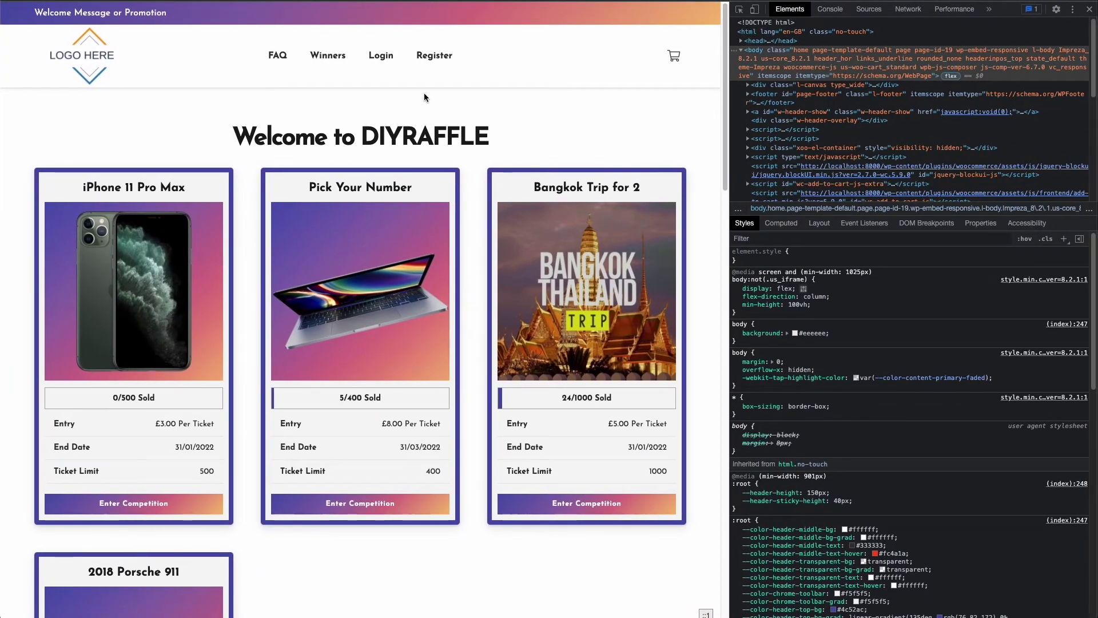
# - Open the Login popup and switch between its Sign Up and Login forms, ending on Sign Up
pyautogui.click(386, 56)
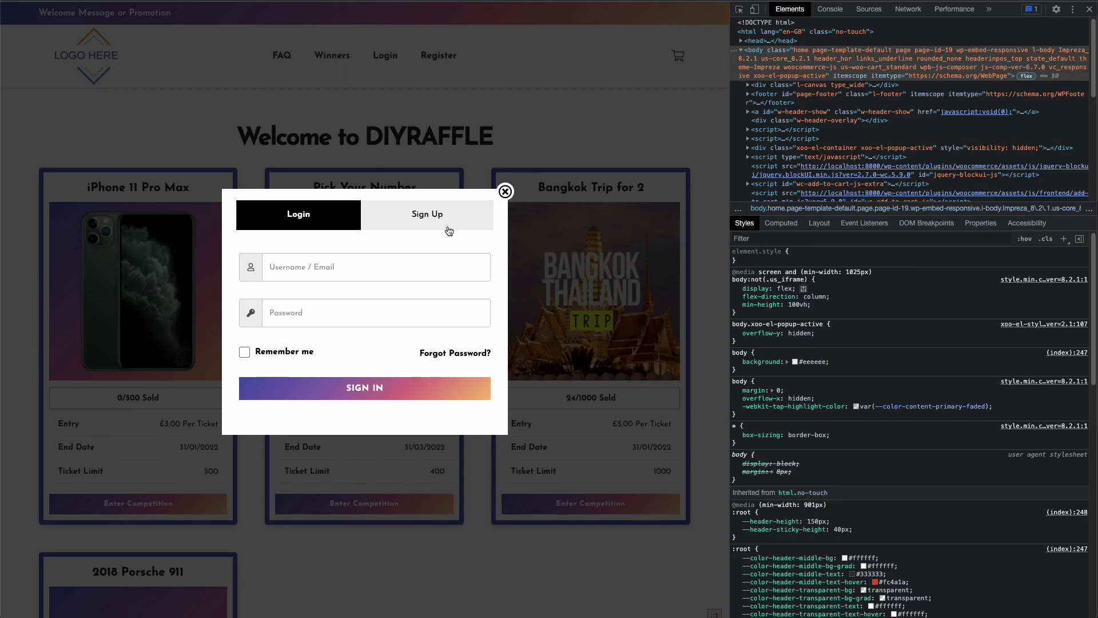
pyautogui.click(420, 223)
pyautogui.click(322, 220)
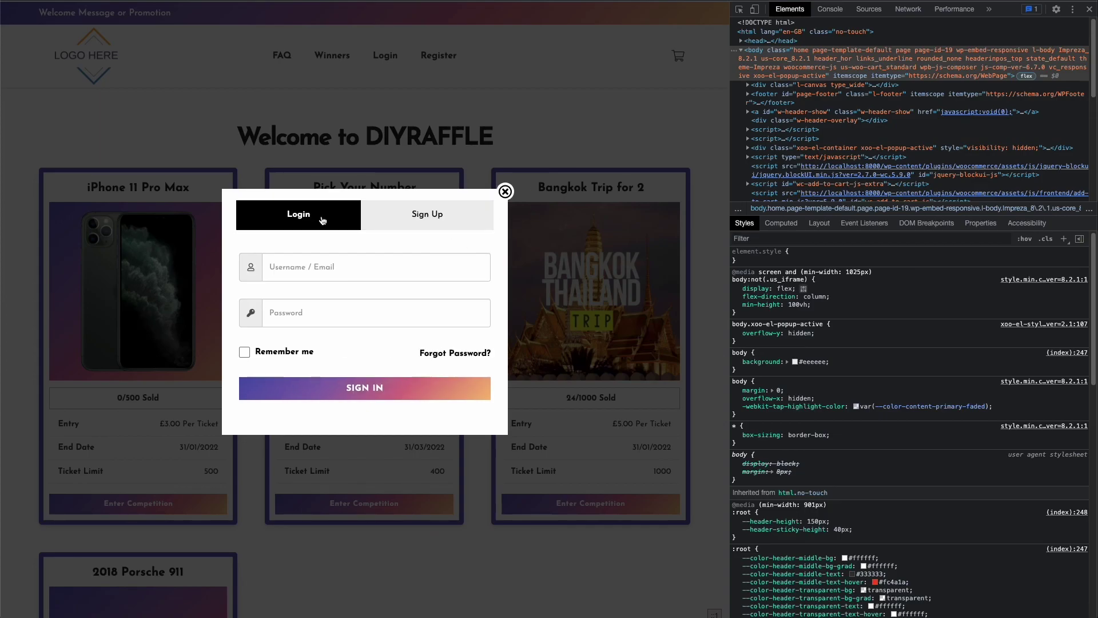
pyautogui.click(470, 217)
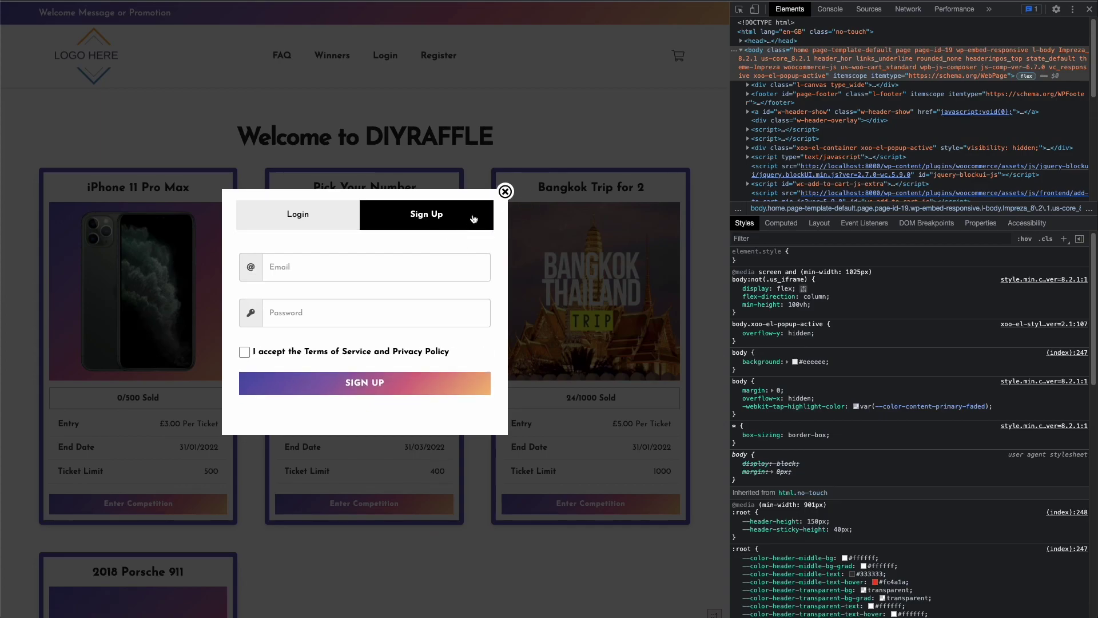